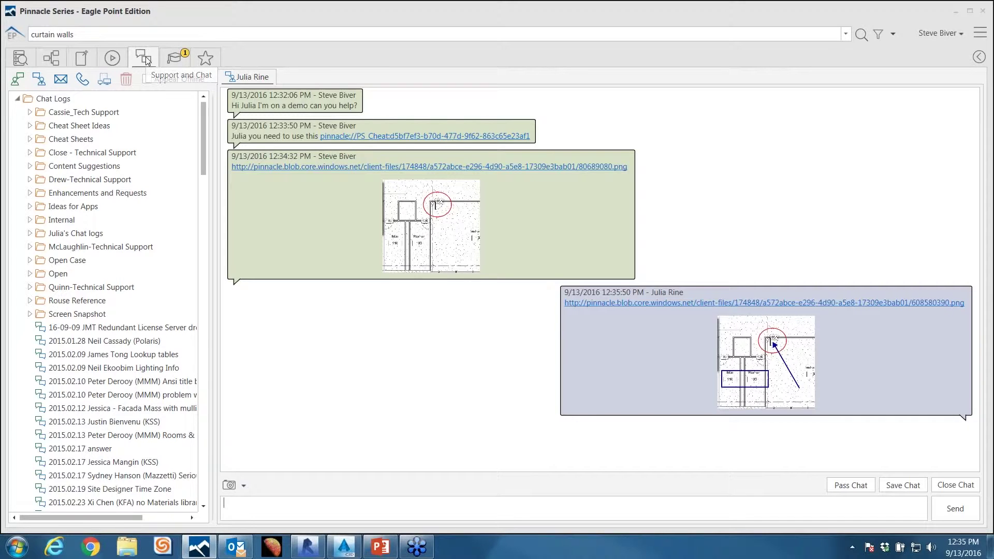
# - Open the learning enrollments and view the course details of Dynamo Overview and Civil 3D Overview
pyautogui.click(172, 58)
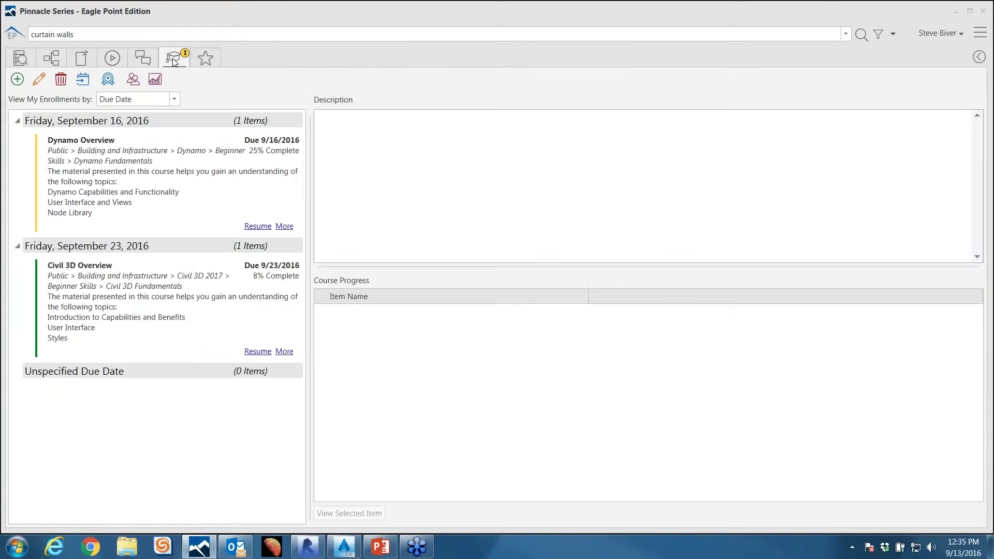
pyautogui.click(152, 161)
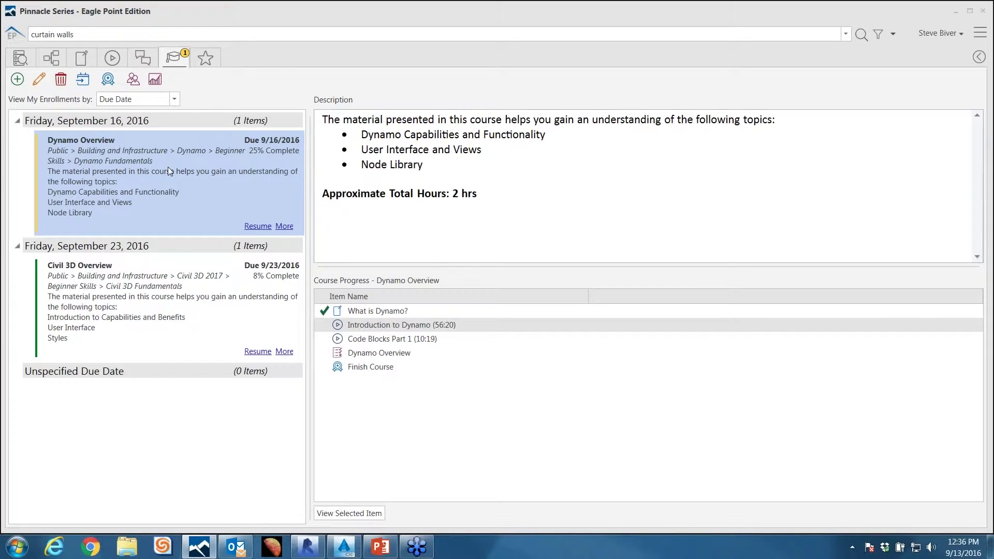
pyautogui.click(139, 288)
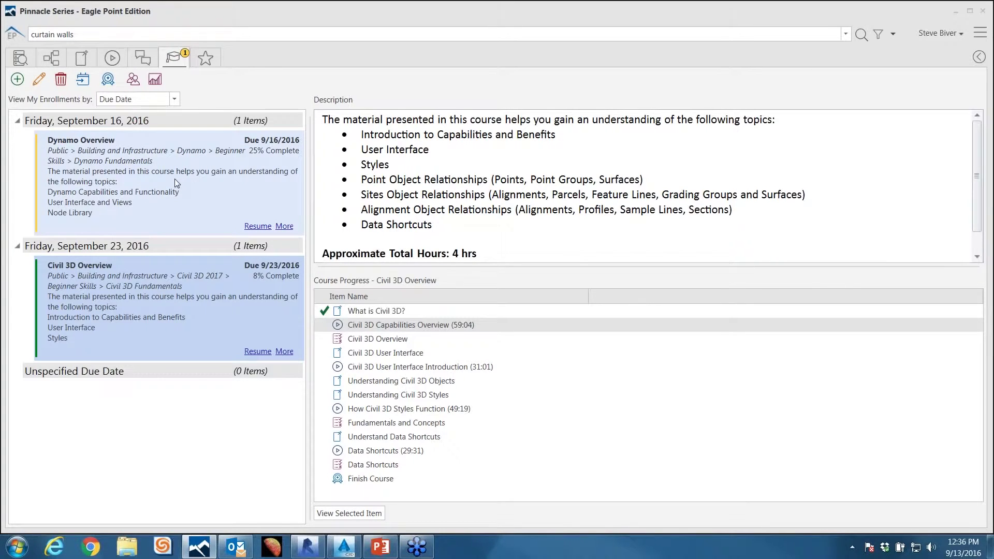
pyautogui.click(216, 186)
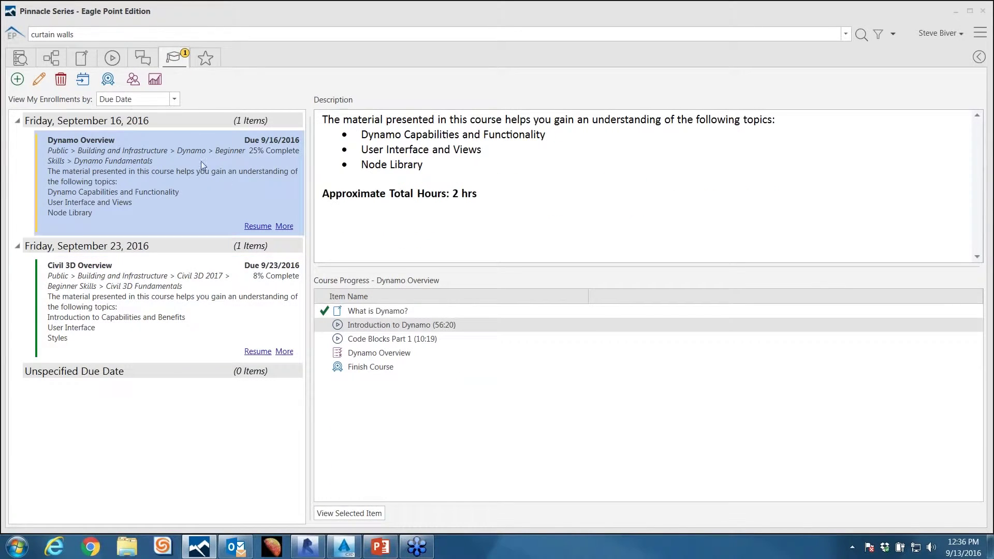
# - Resume the Dynamo Overview course, move forward through its items to the quiz, and exit the course
pyautogui.click(257, 227)
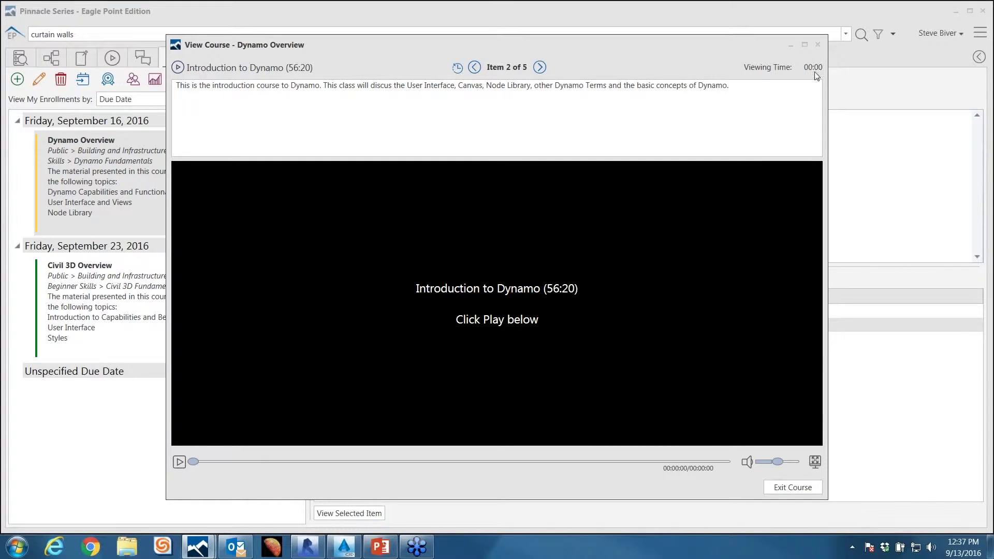
pyautogui.click(539, 67)
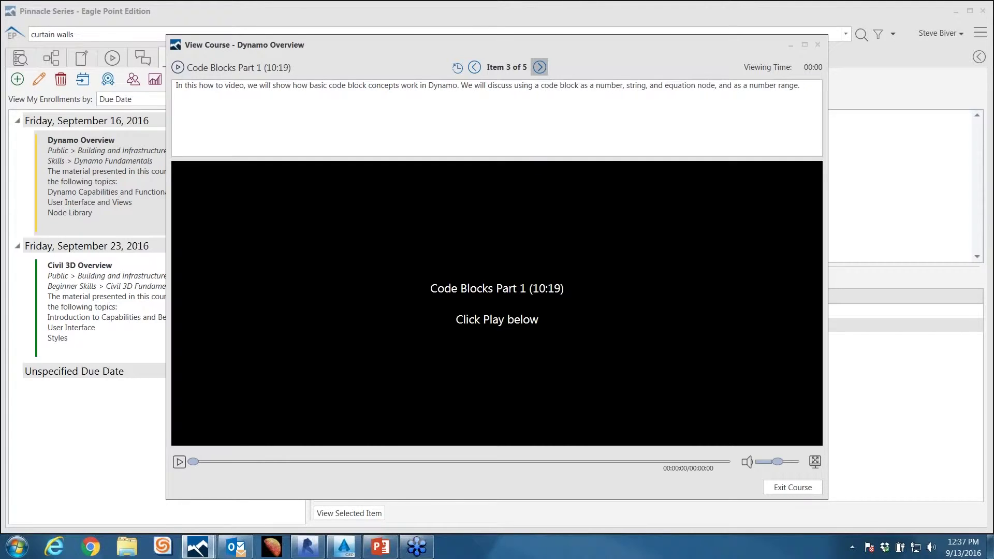
pyautogui.click(539, 66)
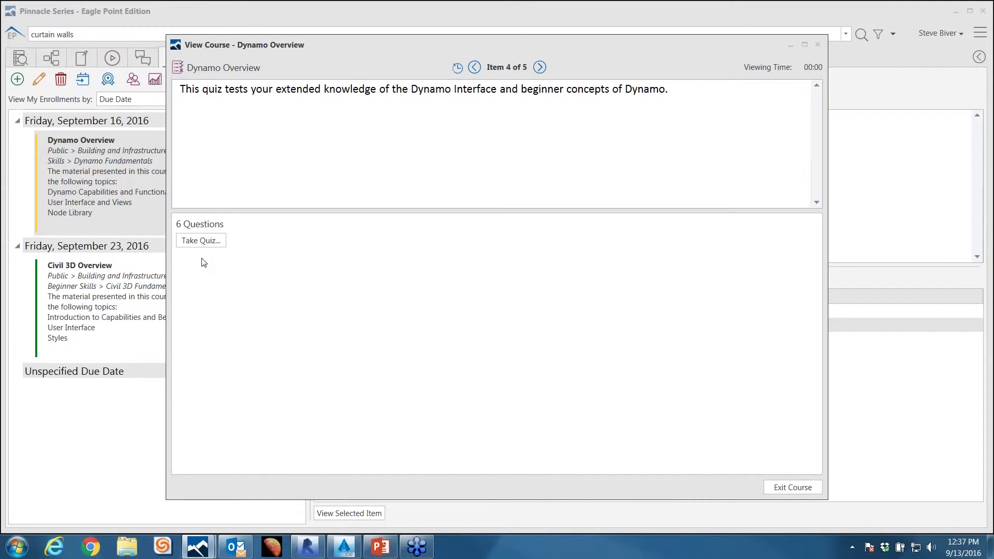
pyautogui.click(220, 242)
pyautogui.click(802, 487)
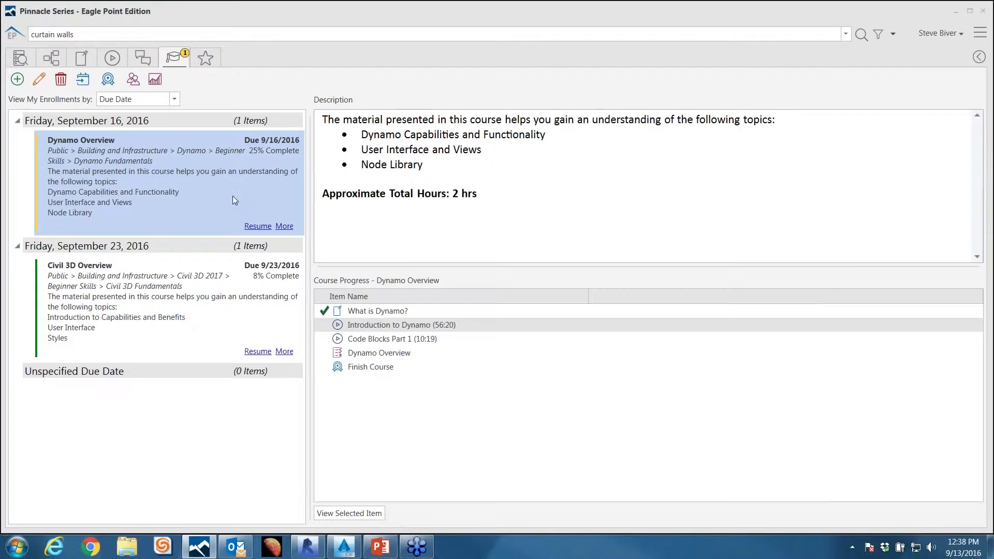
# - Start a course assignment for users and browse the public Building and Infrastructure catalog to the Revit 2016 Beginner Skills learning paths
pyautogui.click(133, 80)
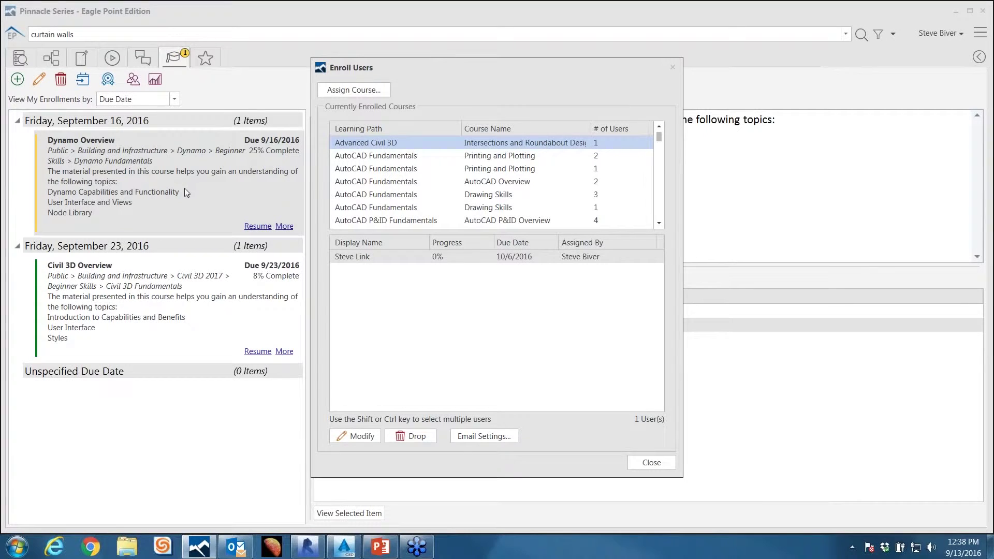
pyautogui.click(365, 89)
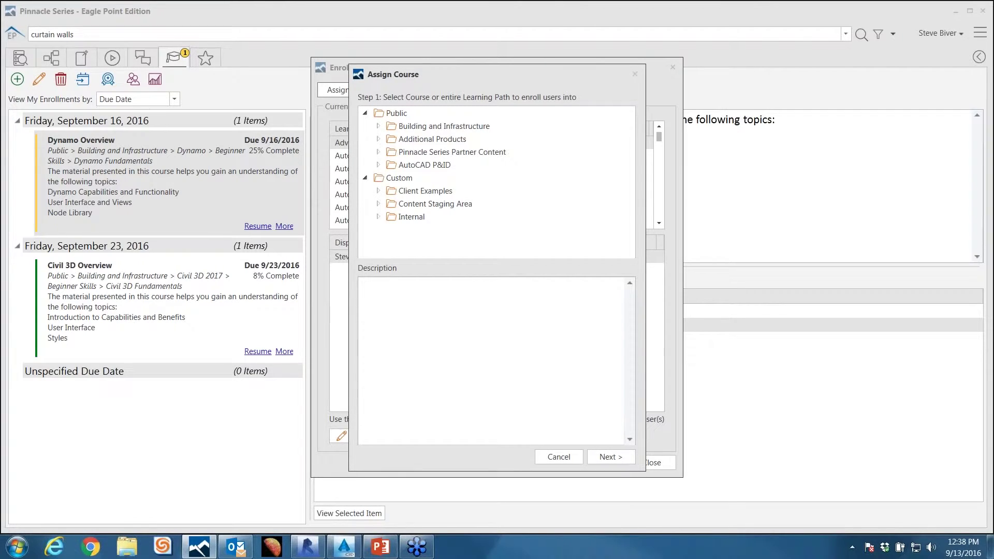
pyautogui.click(395, 114)
pyautogui.click(379, 127)
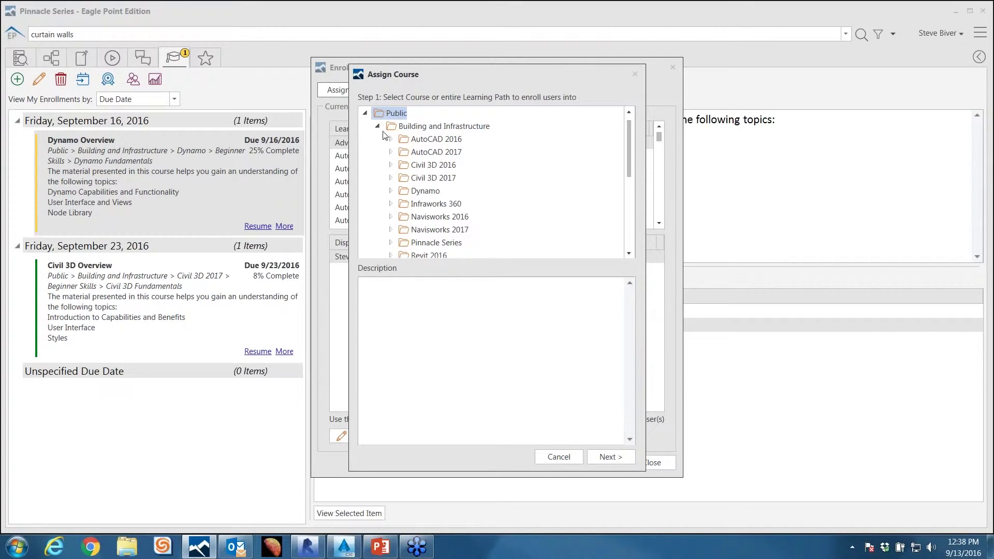
pyautogui.scroll(-1, 392, 165)
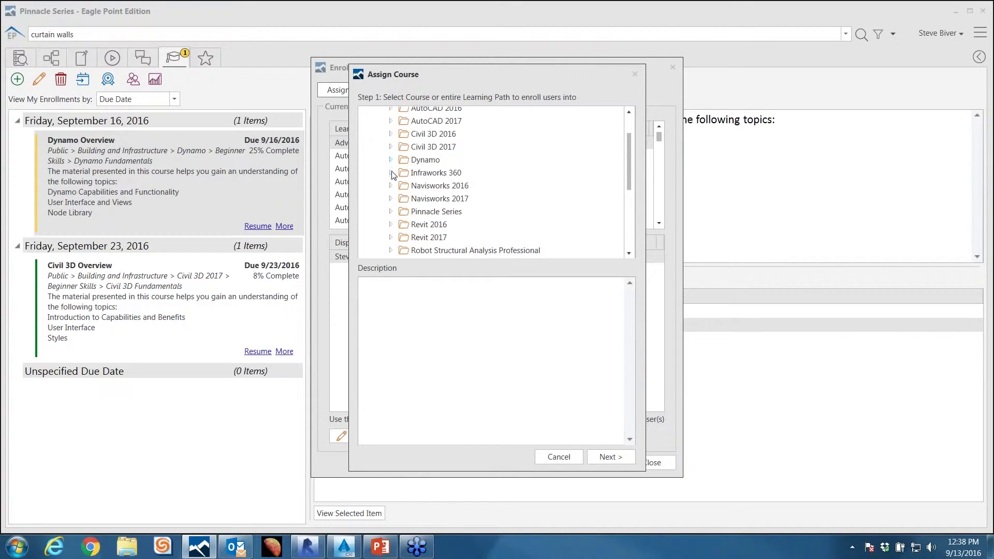
pyautogui.click(391, 224)
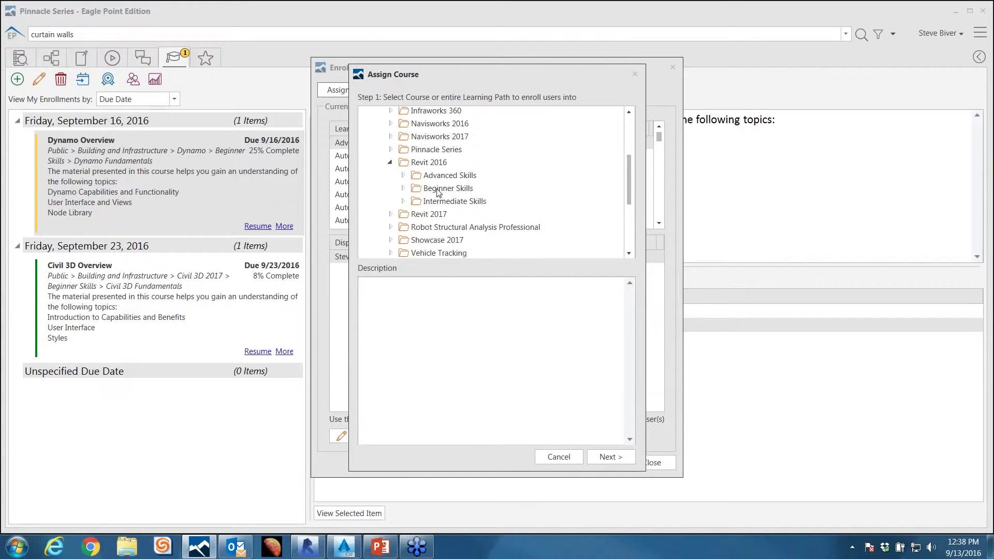
pyautogui.click(441, 189)
pyautogui.click(444, 202)
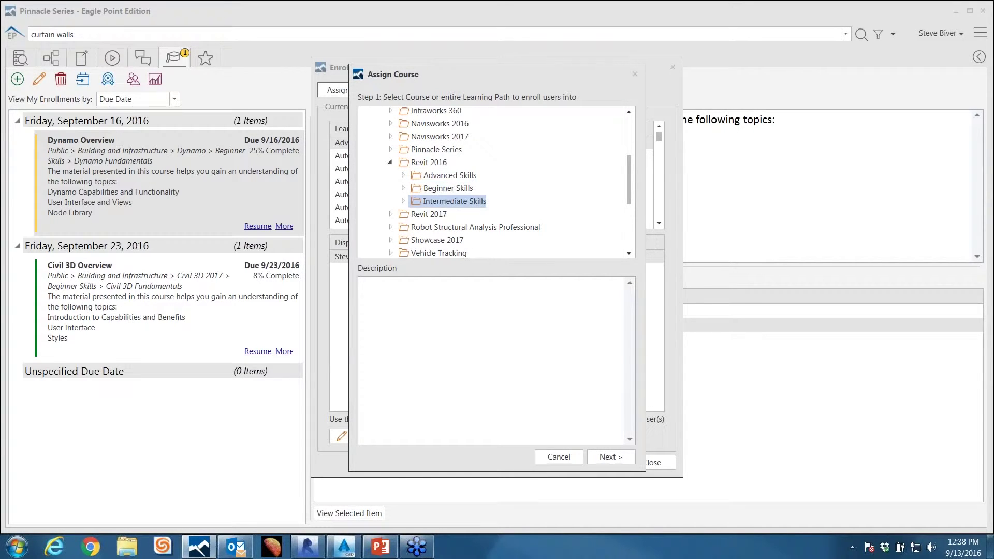
pyautogui.click(443, 177)
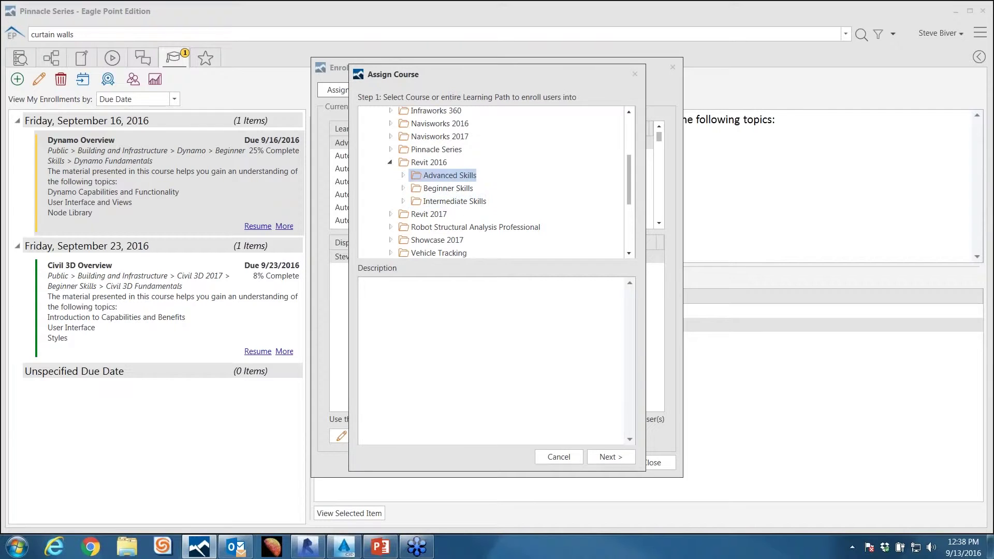
pyautogui.click(403, 189)
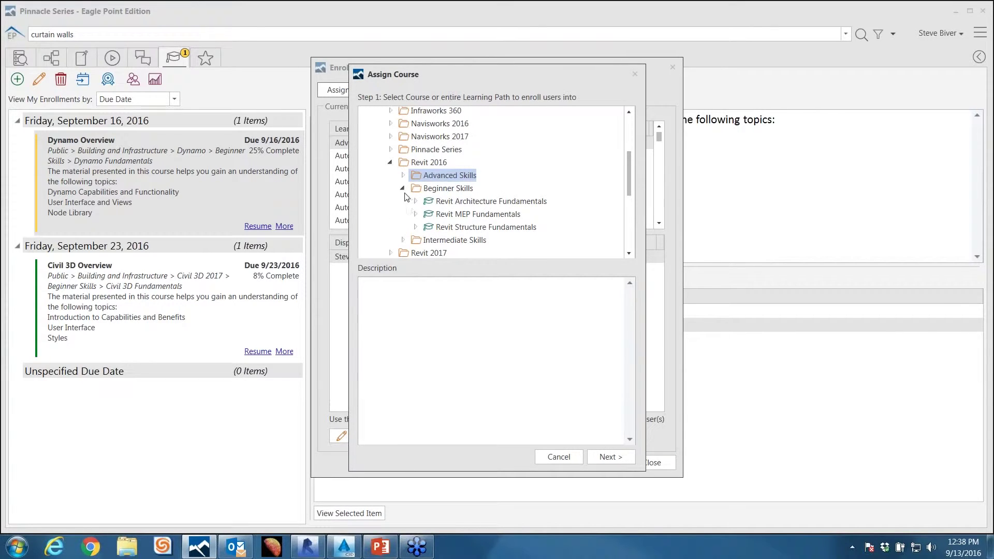
# - Browse the custom Internal On-boarding courses and view the description of Welcome to Eagle Point under Every Employee
pyautogui.scroll(3, 417, 208)
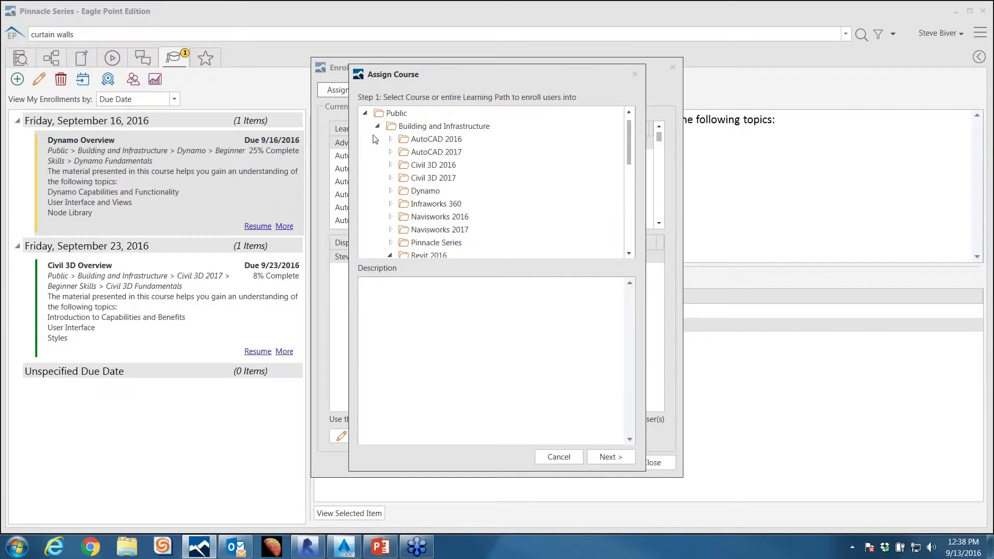
pyautogui.click(366, 114)
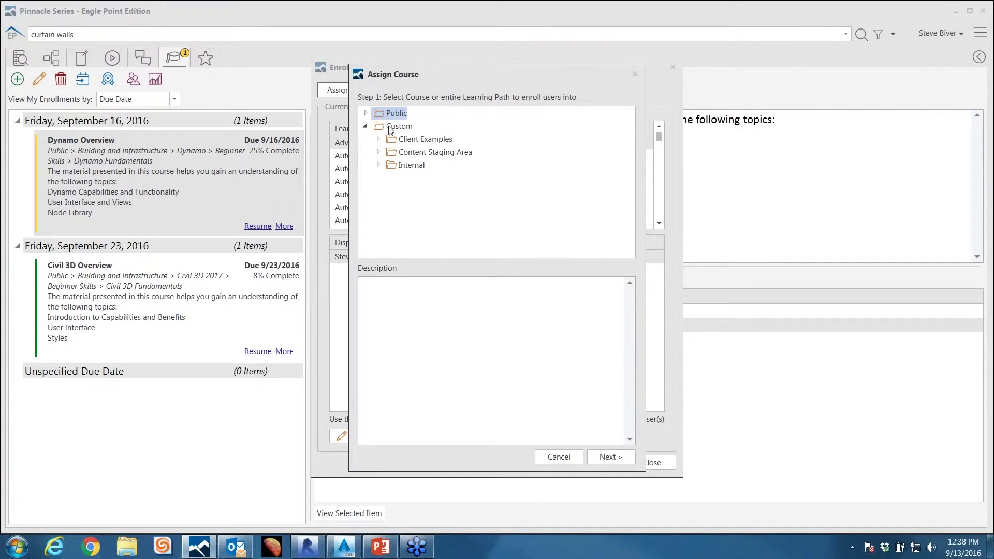
pyautogui.click(388, 127)
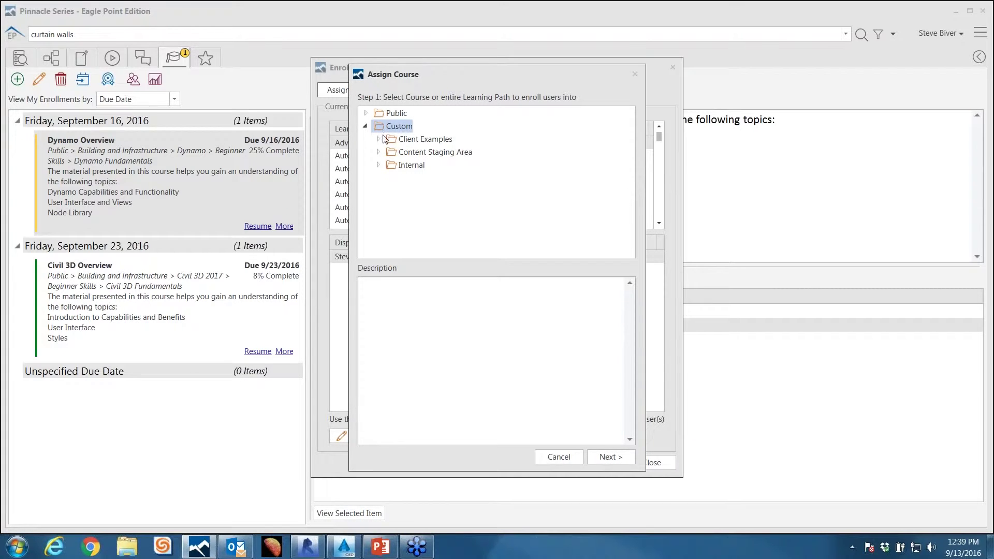
pyautogui.click(378, 166)
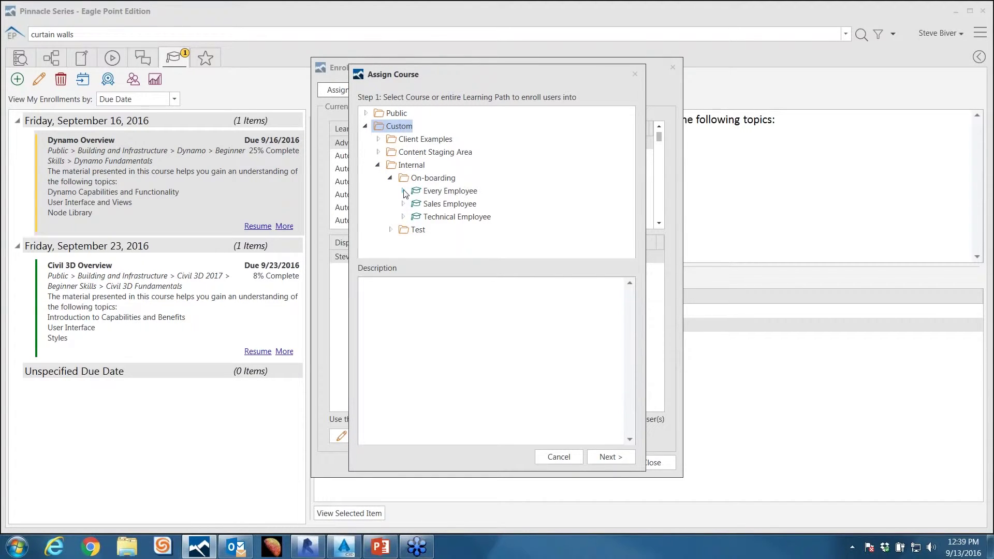
pyautogui.click(404, 191)
pyautogui.click(429, 203)
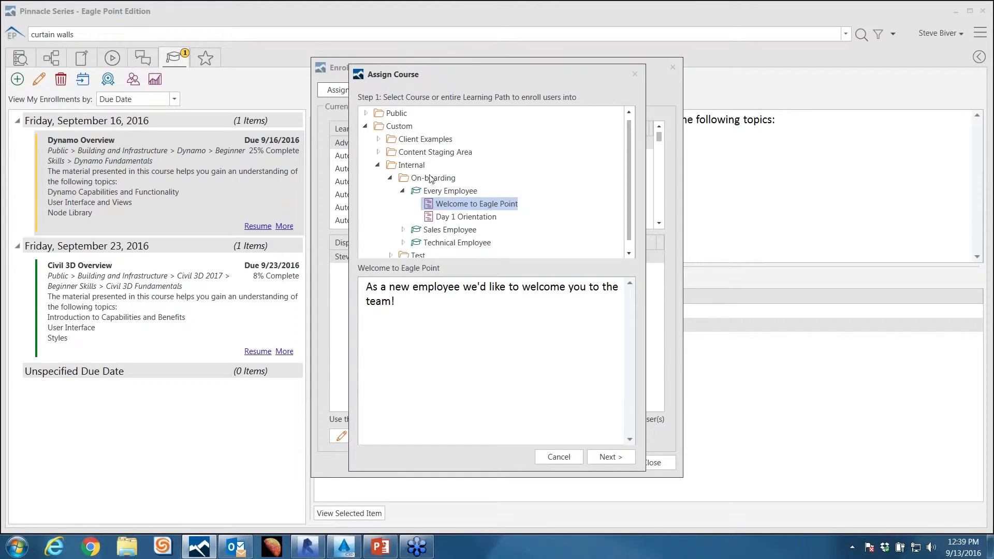
# - Try assigning Revit Architecture Overview from the Revit 2016 Beginner Skills up to the user selection, and cancel the enrollment
pyautogui.click(365, 126)
pyautogui.click(366, 113)
pyautogui.scroll(-1, 403, 161)
pyautogui.scroll(-2, 402, 162)
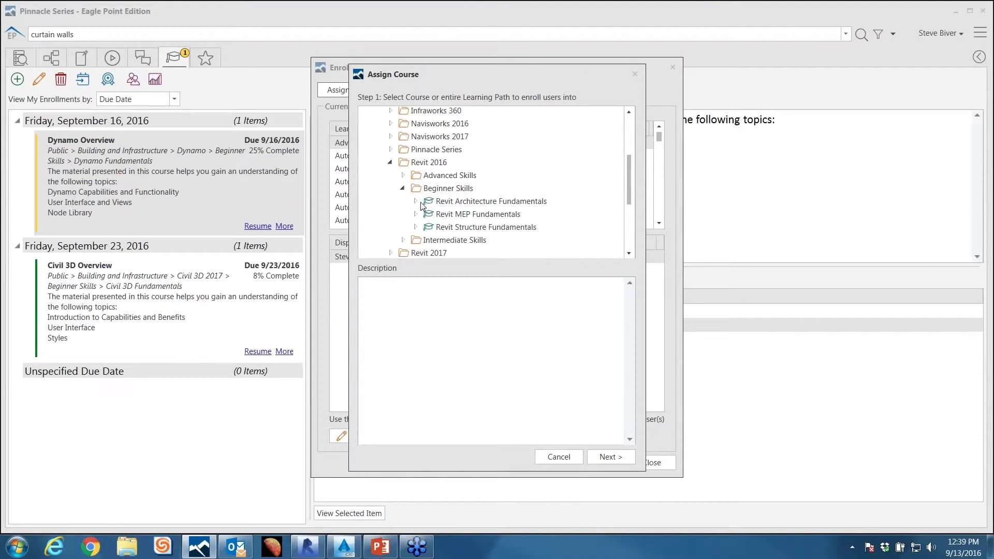
pyautogui.click(416, 201)
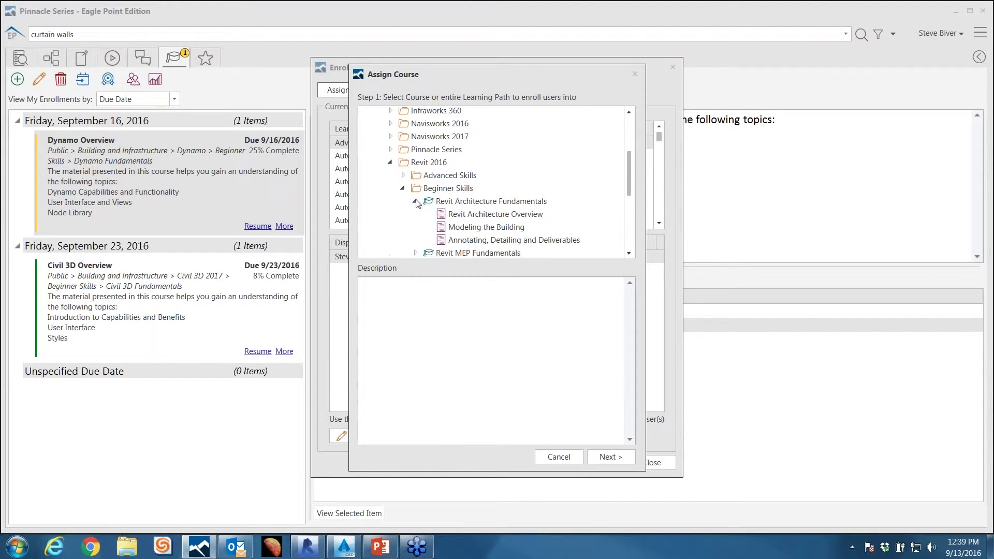
pyautogui.click(476, 214)
pyautogui.click(611, 456)
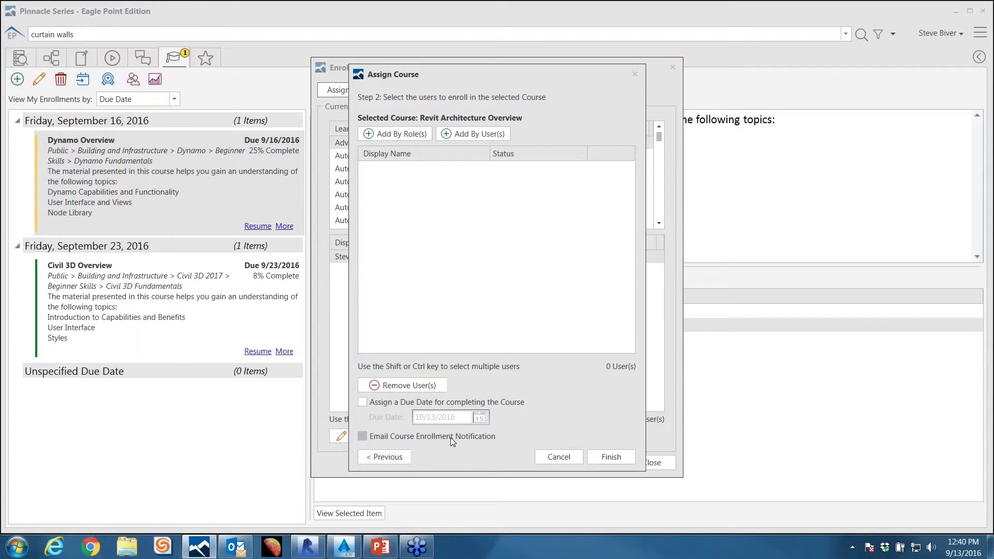
pyautogui.click(548, 458)
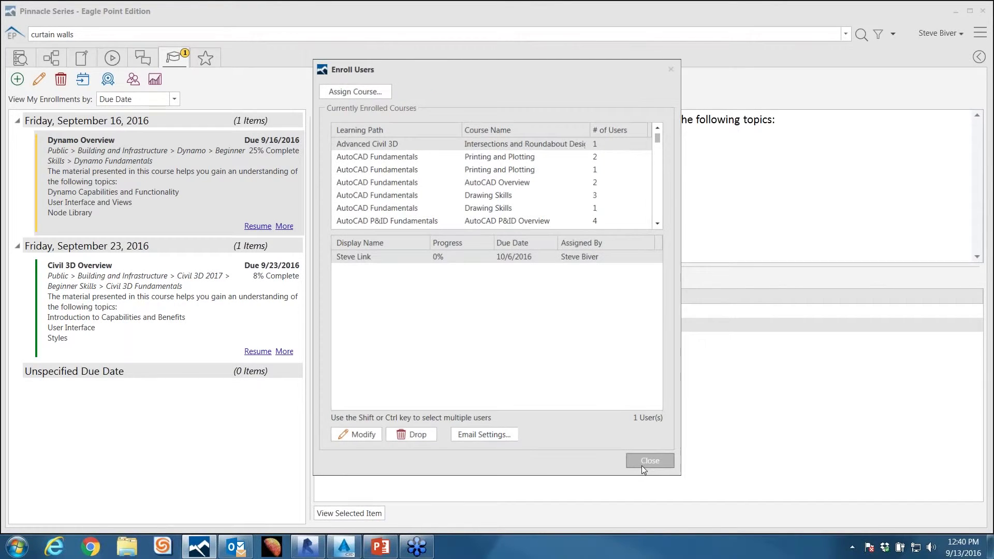
pyautogui.click(642, 465)
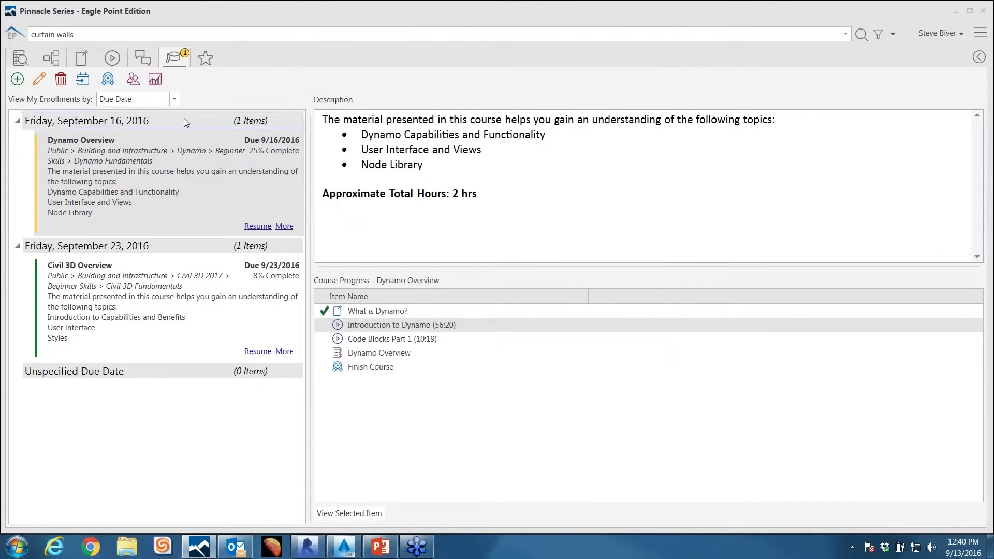
# - Open the learning reports, refresh them for the last 90 days, review the completed courses chart, and close the reports
pyautogui.click(155, 78)
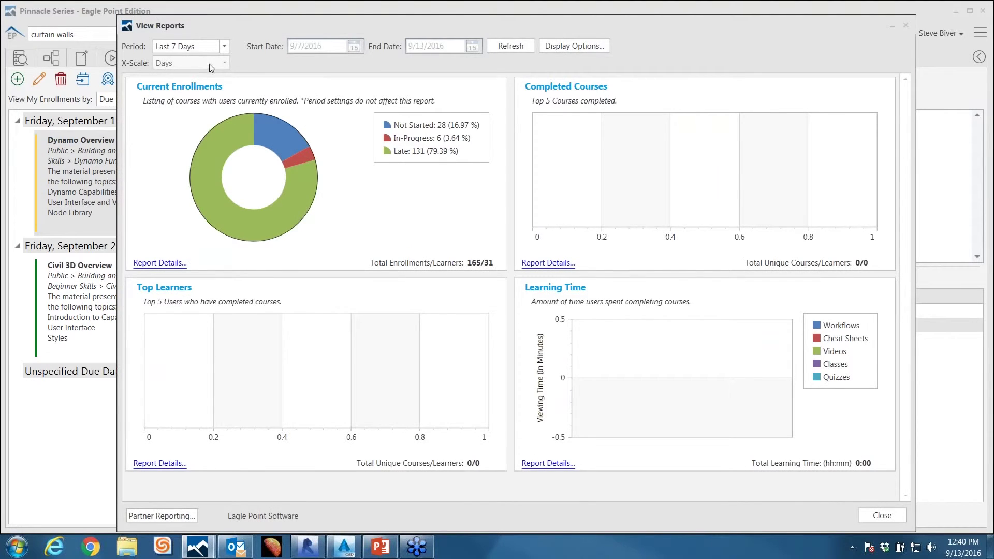
pyautogui.click(224, 46)
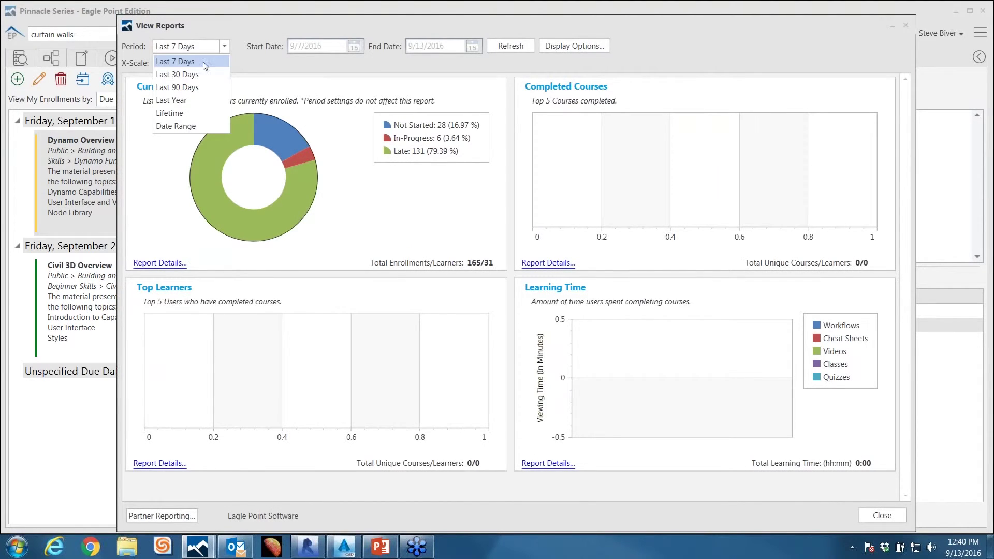
pyautogui.click(187, 87)
pyautogui.click(508, 45)
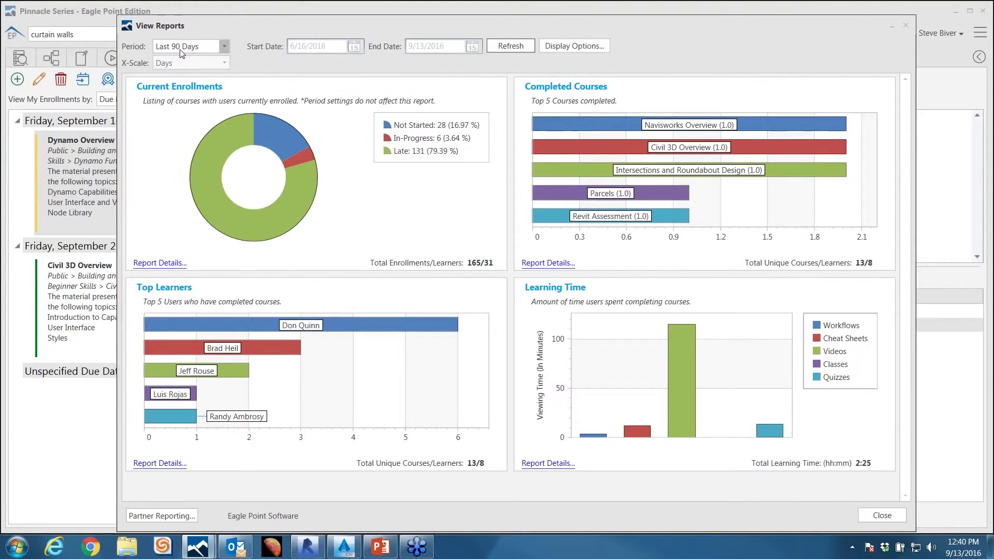
pyautogui.moveTo(762, 129)
pyautogui.moveTo(617, 224)
pyautogui.click(906, 25)
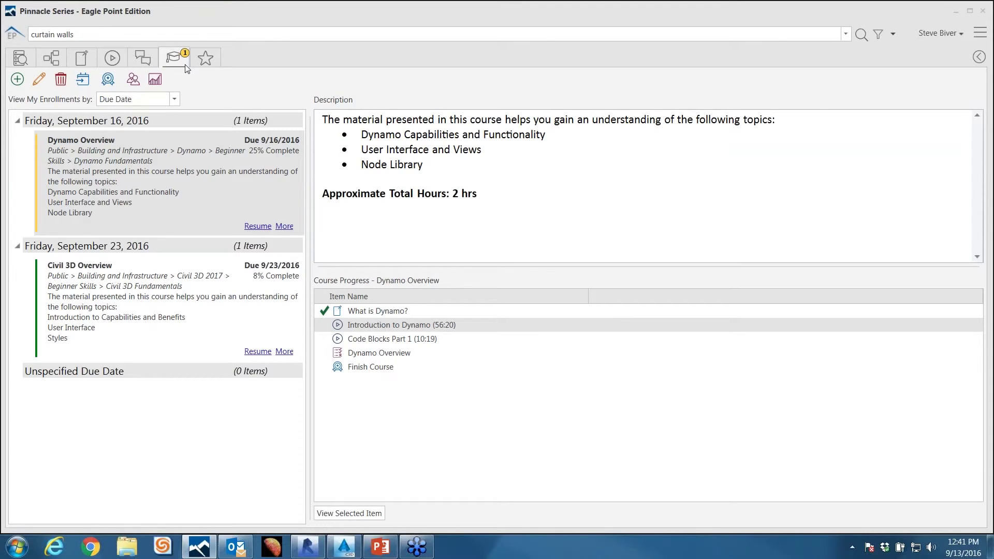
# - View the favorites list, check the Add to Favorites option on the Setting up Voicemail cheat sheet, and return to the favorites
pyautogui.click(212, 63)
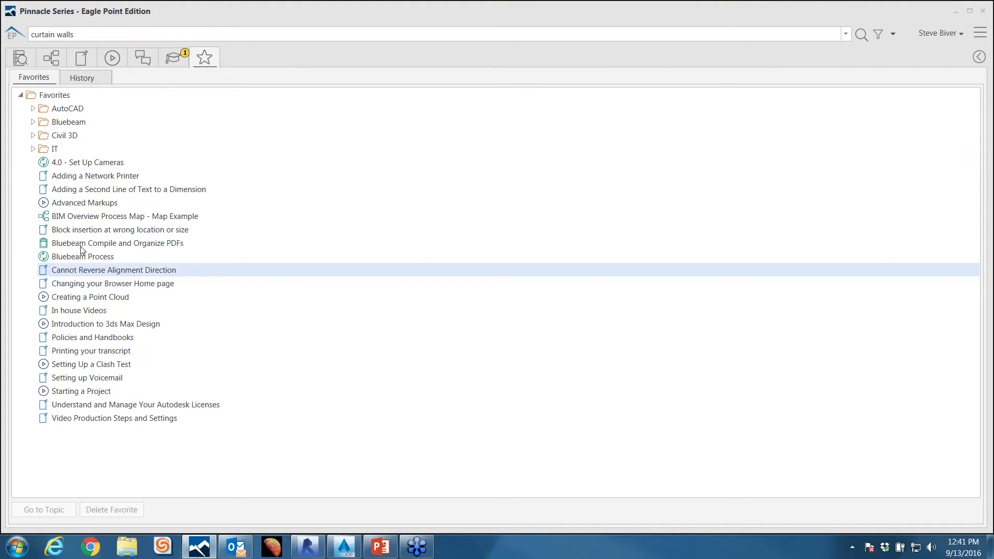
pyautogui.click(82, 58)
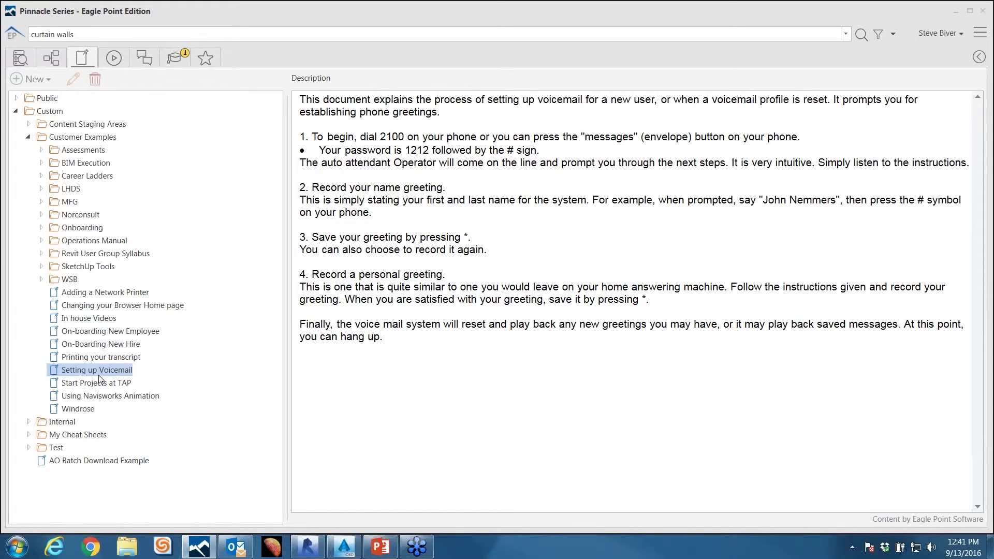
pyautogui.rightClick(91, 369)
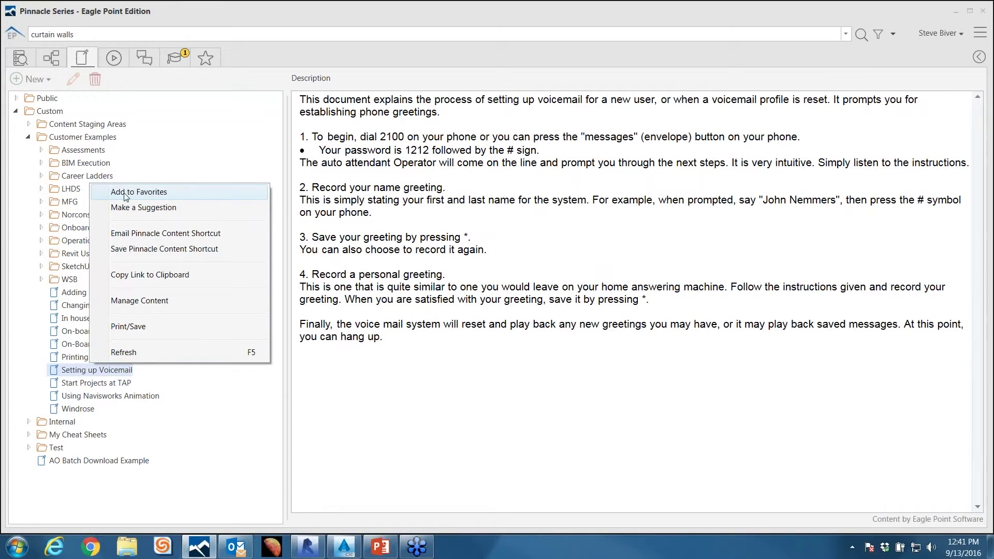
pyautogui.click(69, 308)
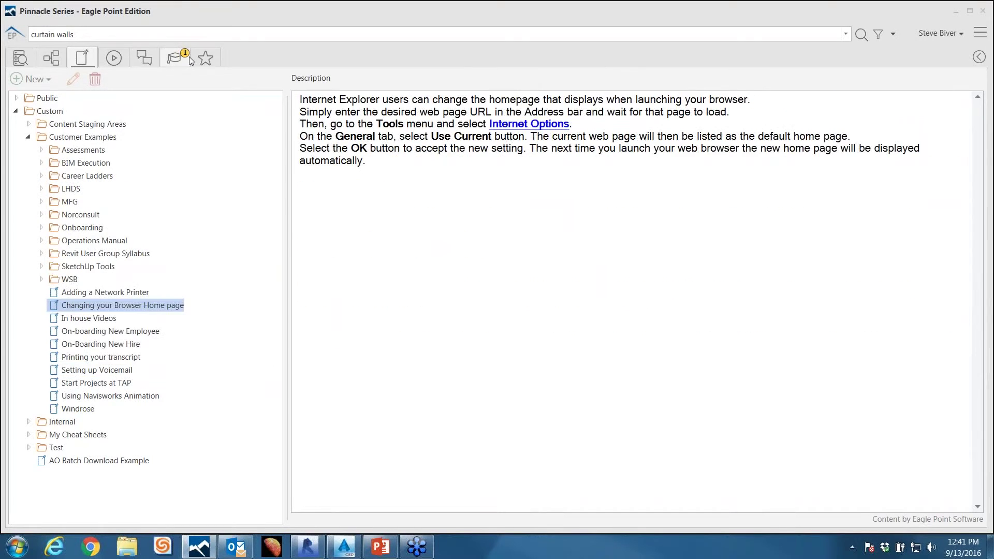
pyautogui.click(197, 61)
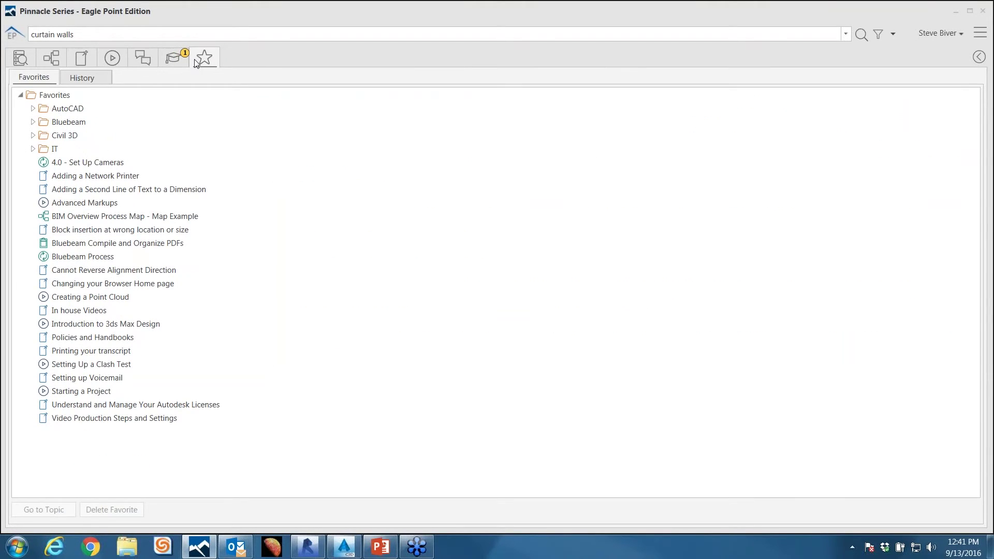
# - View the browsing history by date and expand the topics accessed Today and on Monday
pyautogui.click(82, 79)
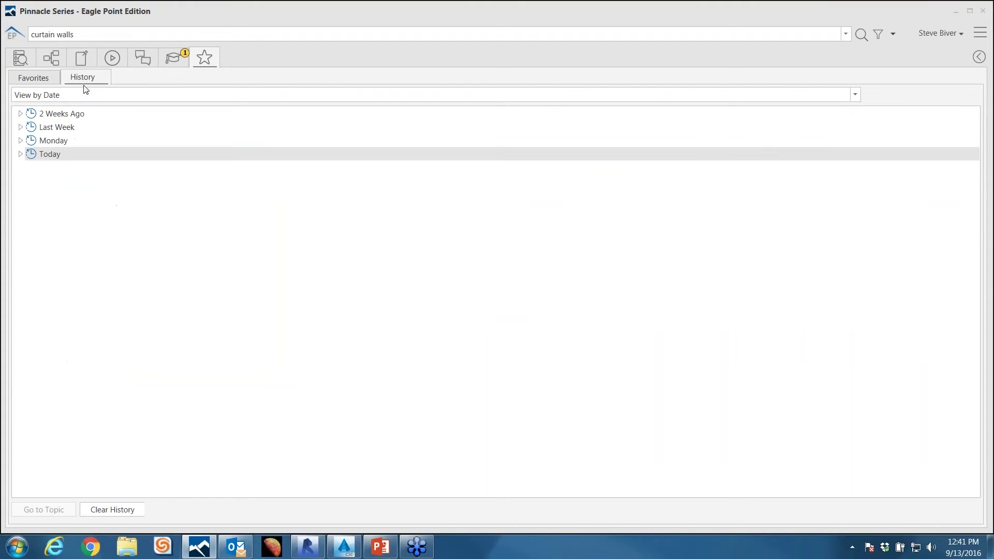
pyautogui.click(20, 154)
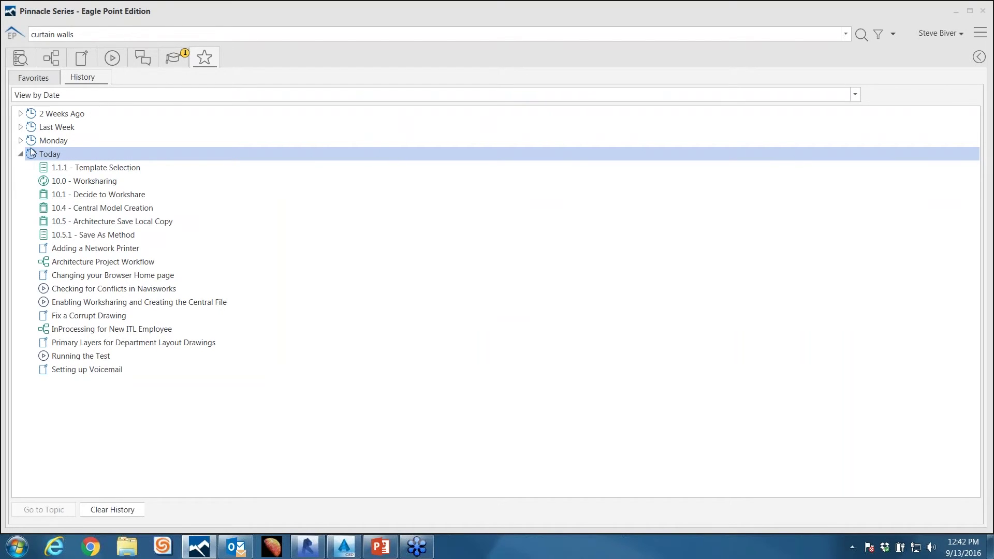
pyautogui.click(21, 141)
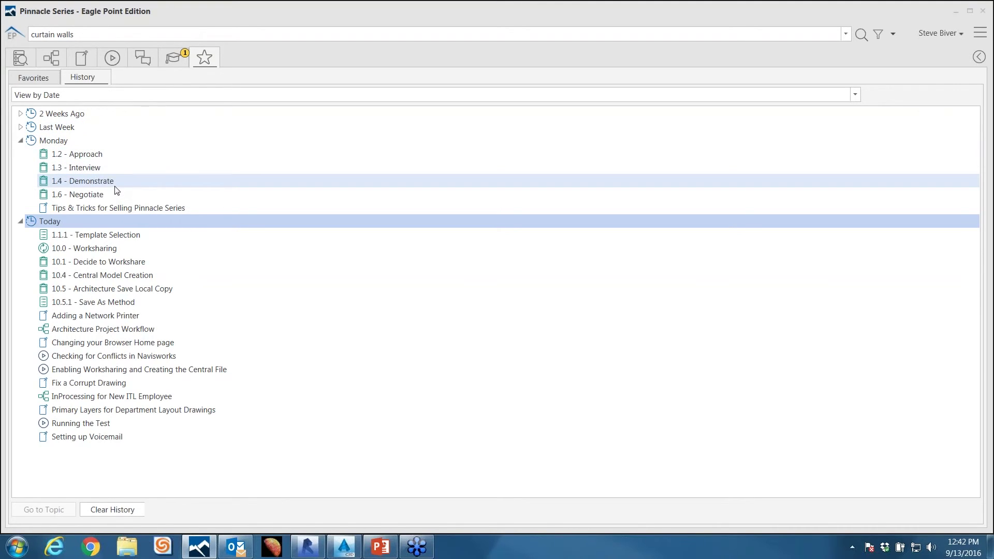
# - Open the usage reports, set the period to Last 90 Days, and refresh the charts
pyautogui.click(981, 34)
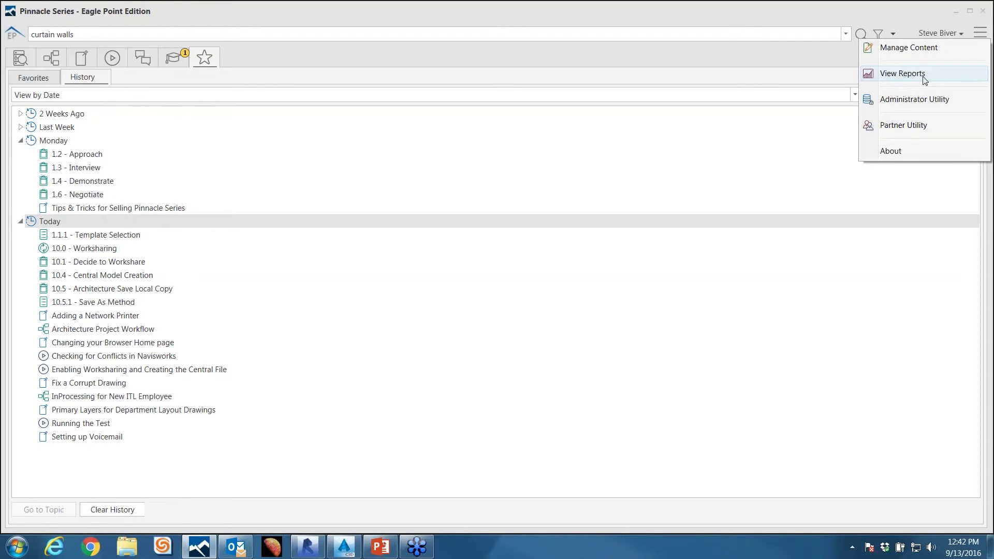
pyautogui.click(658, 250)
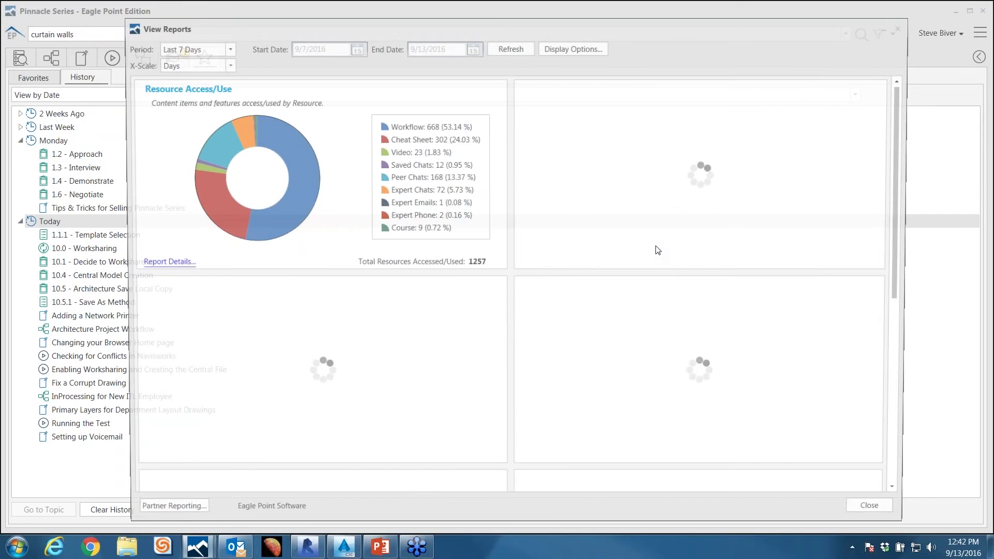
pyautogui.click(224, 49)
pyautogui.click(176, 83)
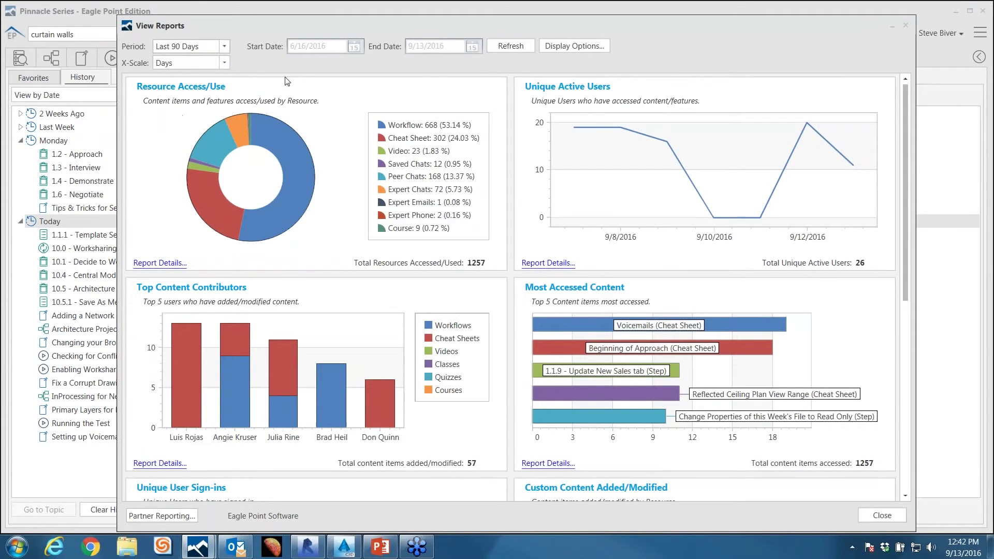
pyautogui.click(508, 48)
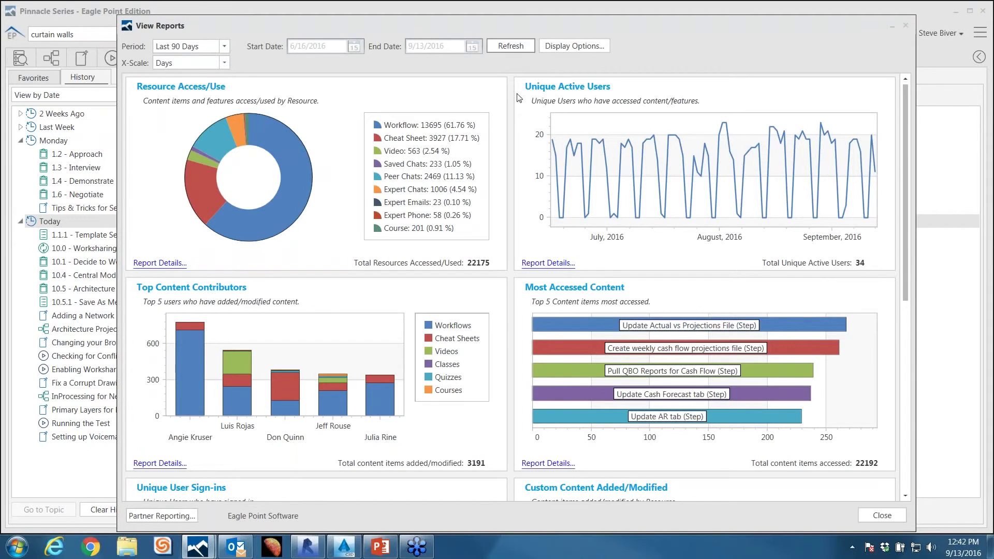
# - Review the report charts from Unique Active Users, Most Accessed Content and Top Content Contributors down to the curtain walls bar in Top Searches
pyautogui.moveTo(573, 150)
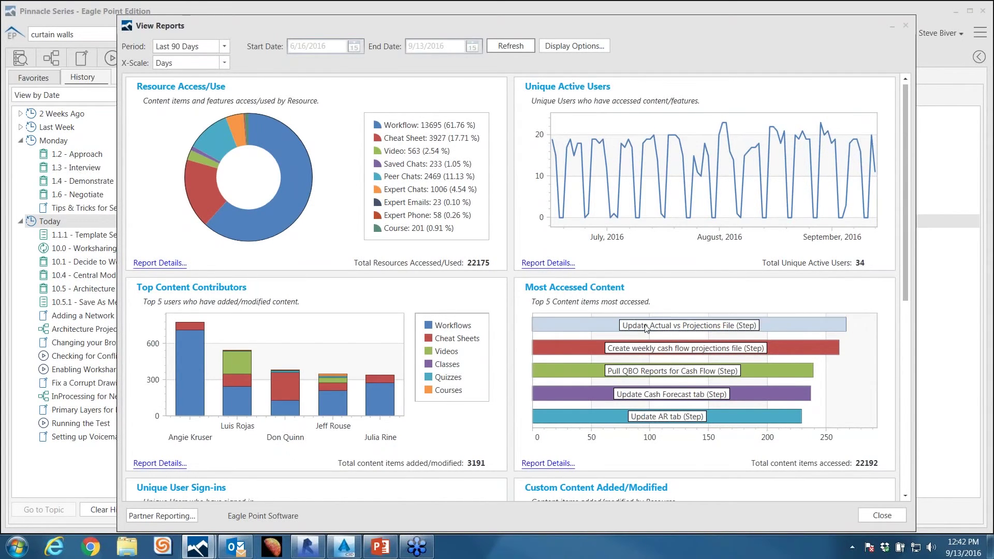
pyautogui.moveTo(580, 350)
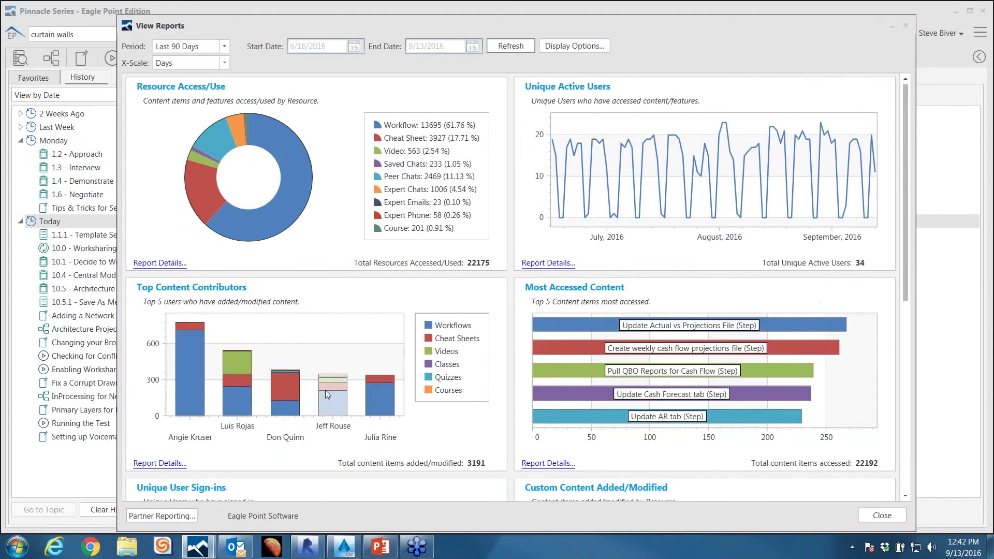
pyautogui.moveTo(326, 390)
pyautogui.scroll(-7, 517, 255)
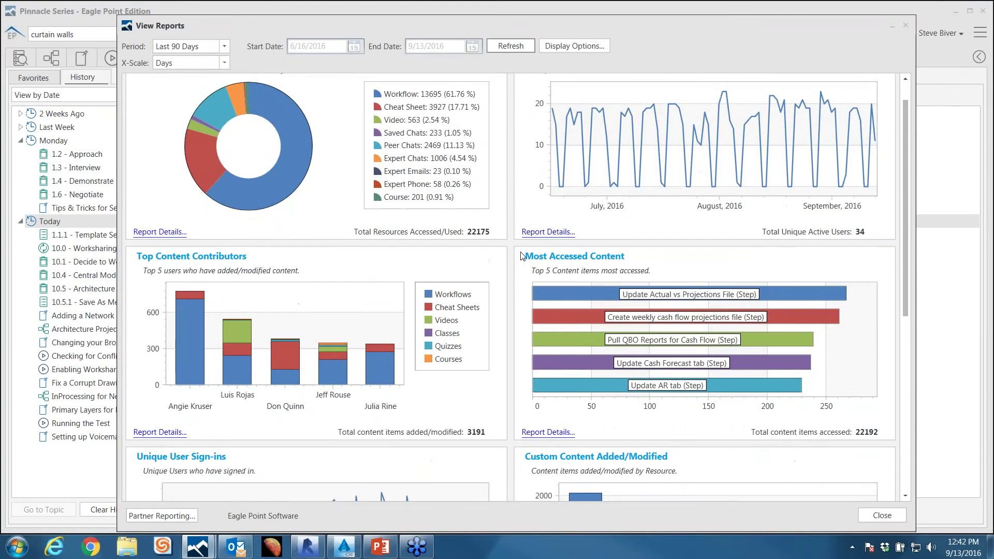
pyautogui.scroll(-5, 505, 256)
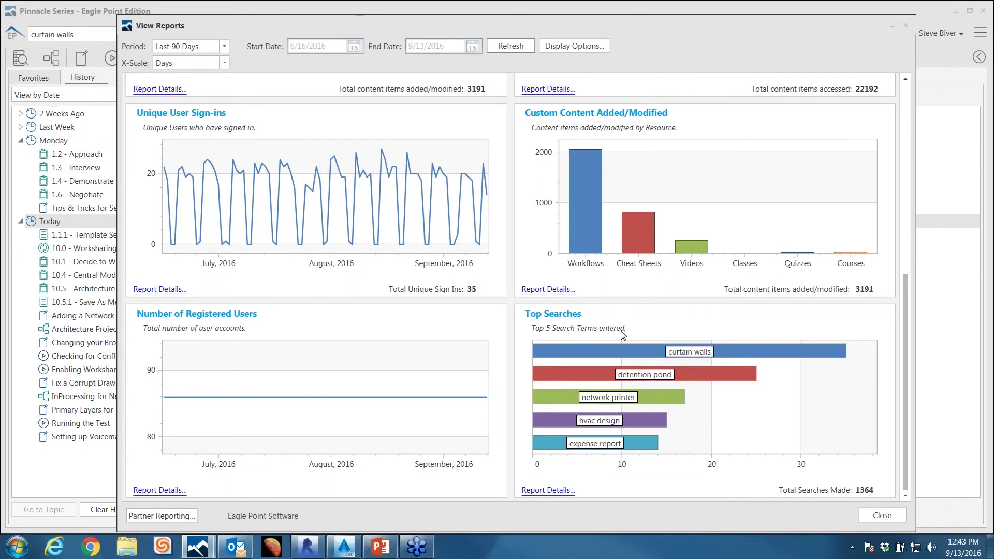
pyautogui.moveTo(751, 349)
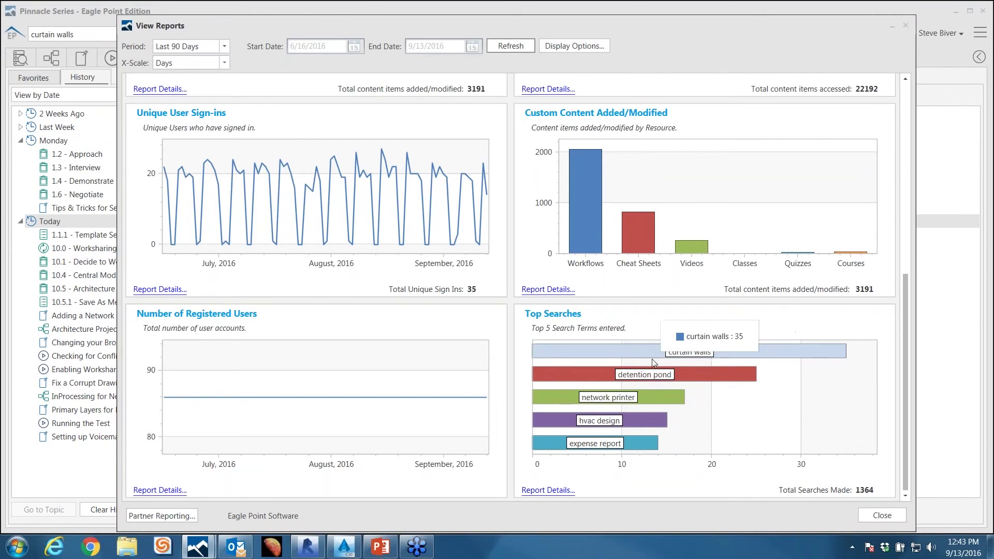